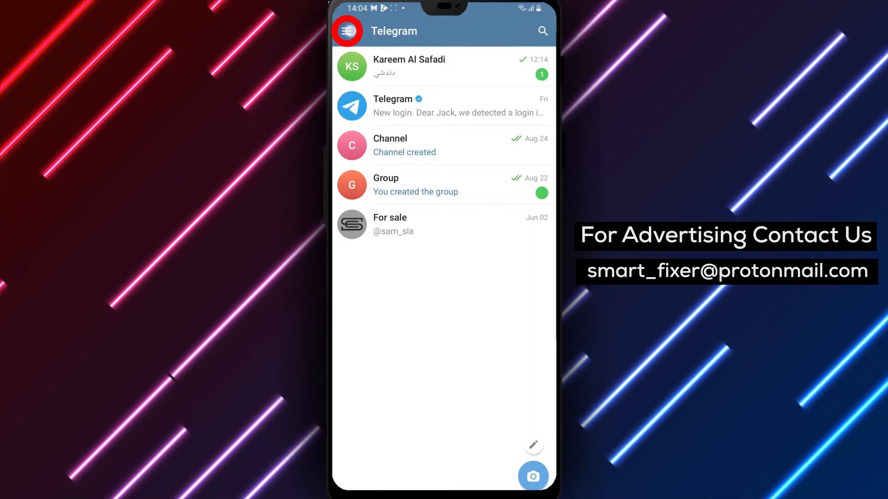
# Bring up the side drawer from the top-left menu icon of the chat list
pyautogui.click(347, 31)
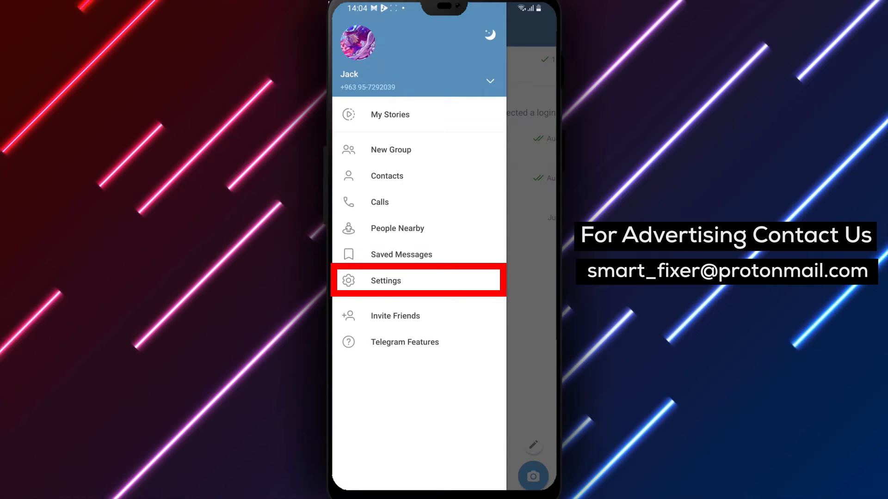
# Go to Settings from the drawer, then into the Chat Settings section
pyautogui.click(382, 283)
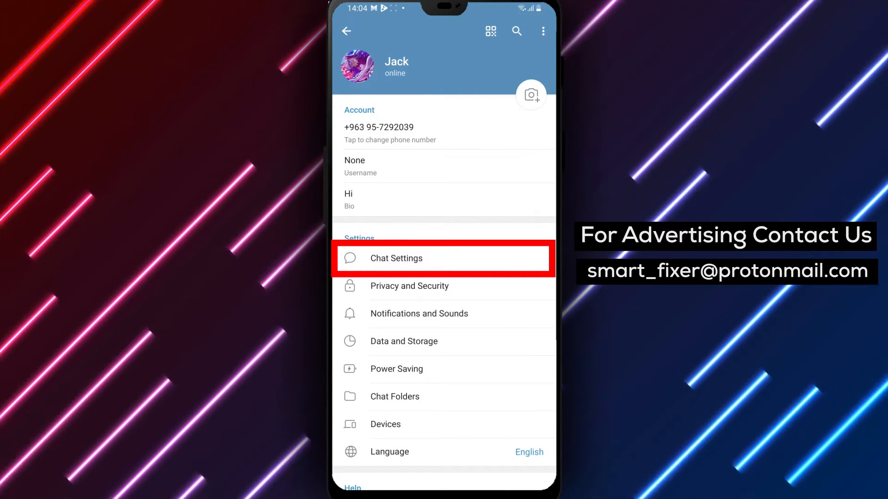
pyautogui.click(452, 264)
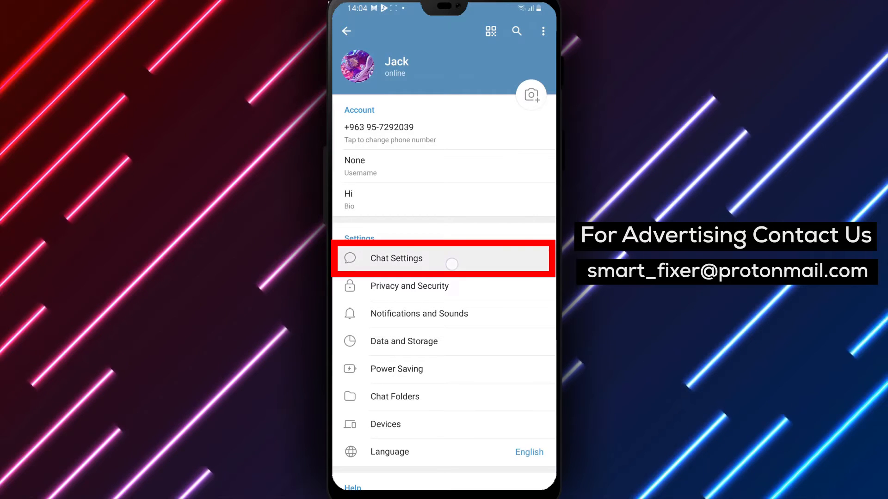
# Enter Chat Settings to reach the Media and Sound options
pyautogui.click(452, 258)
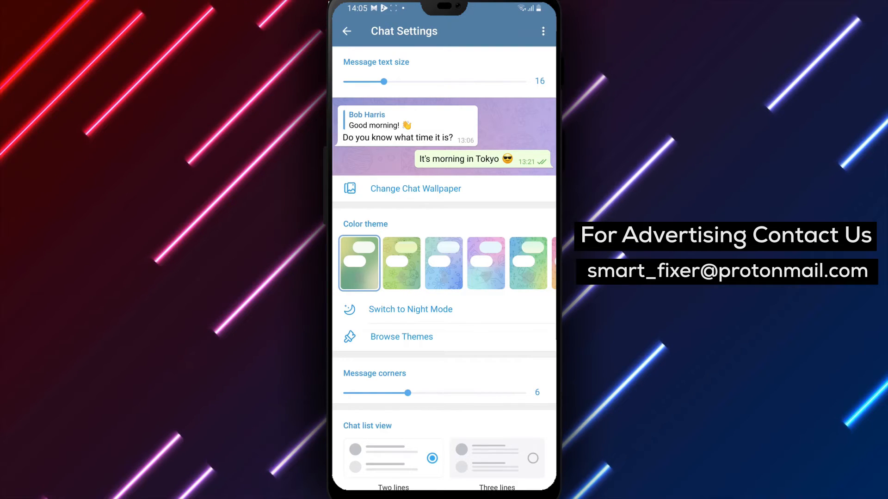
pyautogui.scroll(-10, 444, 312)
pyautogui.scroll(-5, 444, 312)
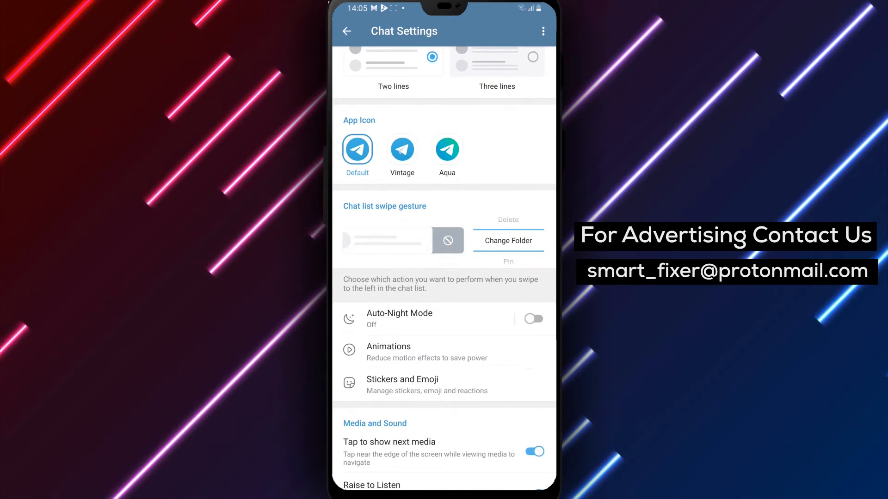
pyautogui.scroll(-6, 444, 313)
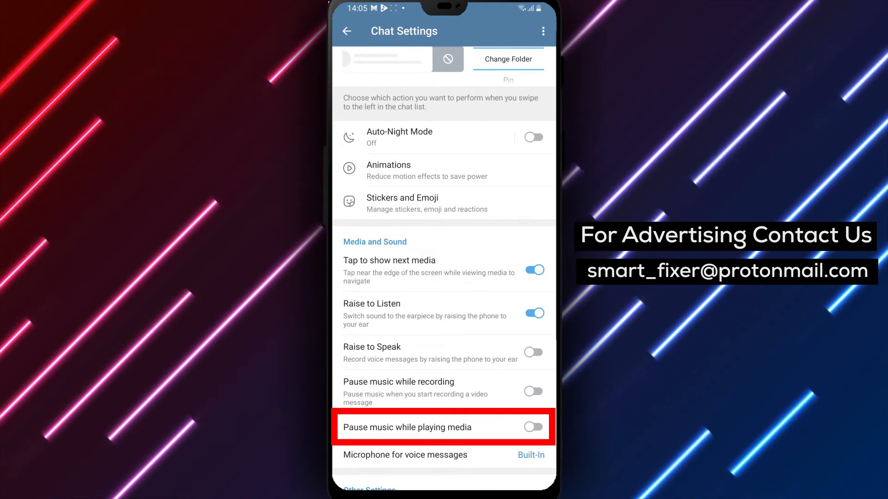
# Switch on 'Pause music while playing media' under Media and Sound
pyautogui.click(437, 435)
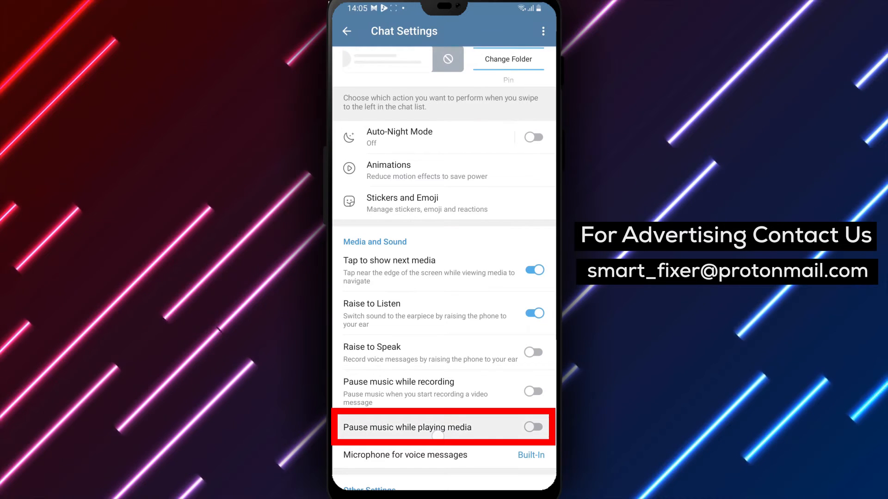